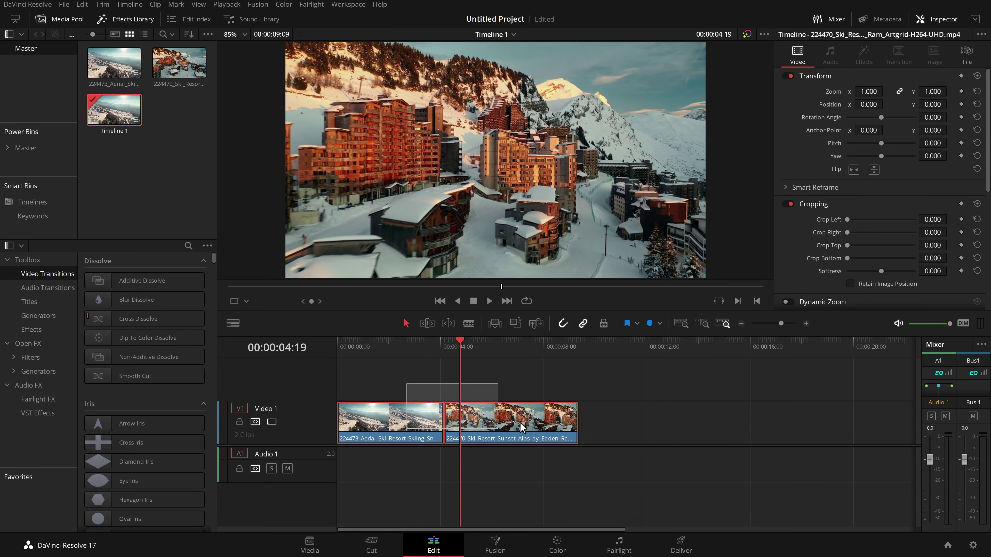
- Place the Circles Fusion transition on the cut between the two ski clips
{"action": "left_click", "coordinate": [137, 20]}
{"action": "left_click", "coordinate": [139, 22]}
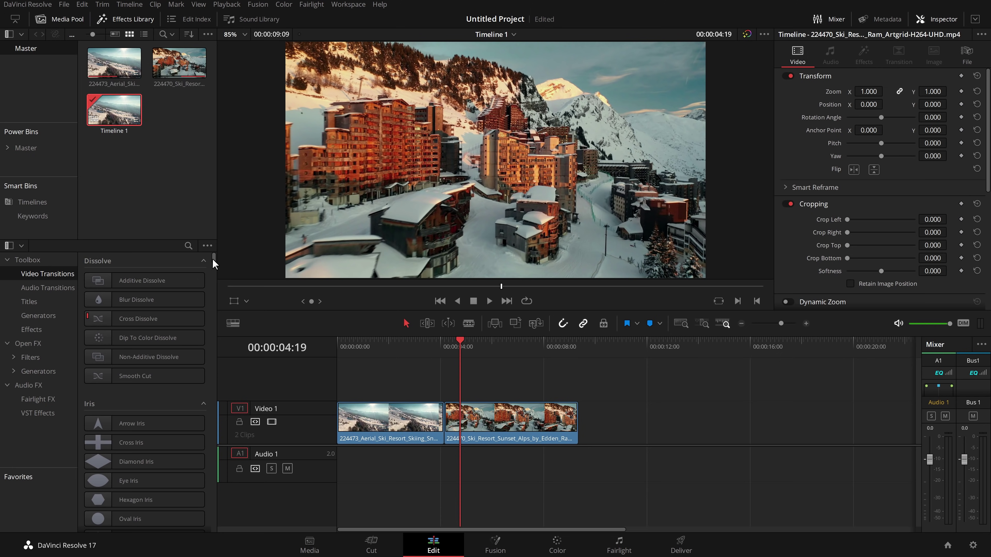
{"action": "left_click_drag", "start_coordinate": [213, 259], "coordinate": [221, 316]}
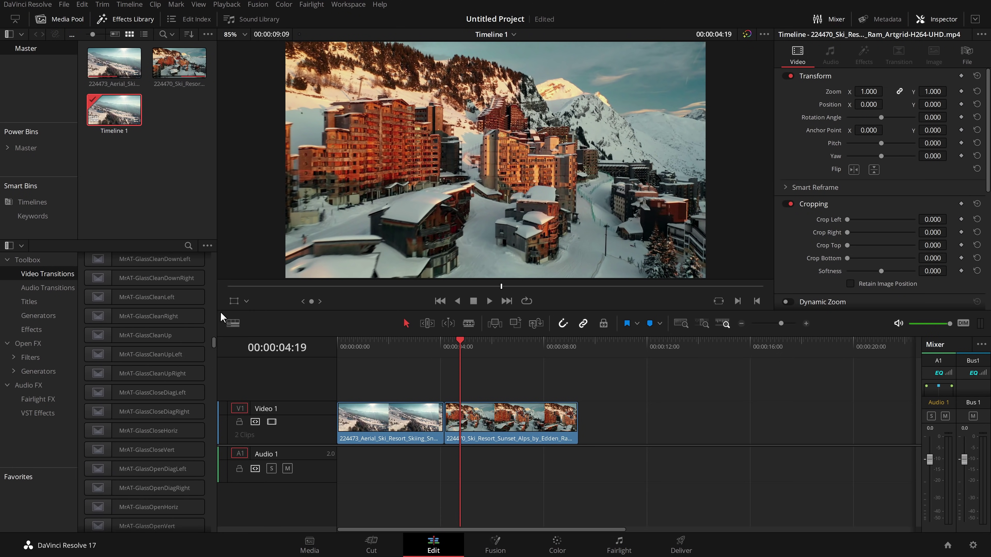
{"action": "scroll", "coordinate": [208, 332], "scroll_direction": "up", "scroll_amount": 10}
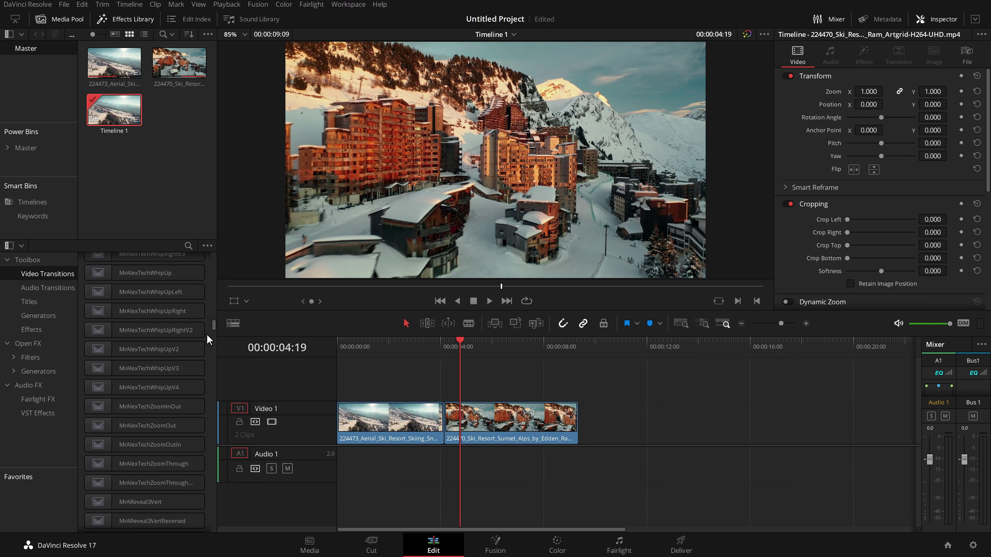
{"action": "scroll", "coordinate": [209, 340], "scroll_direction": "down", "scroll_amount": 20}
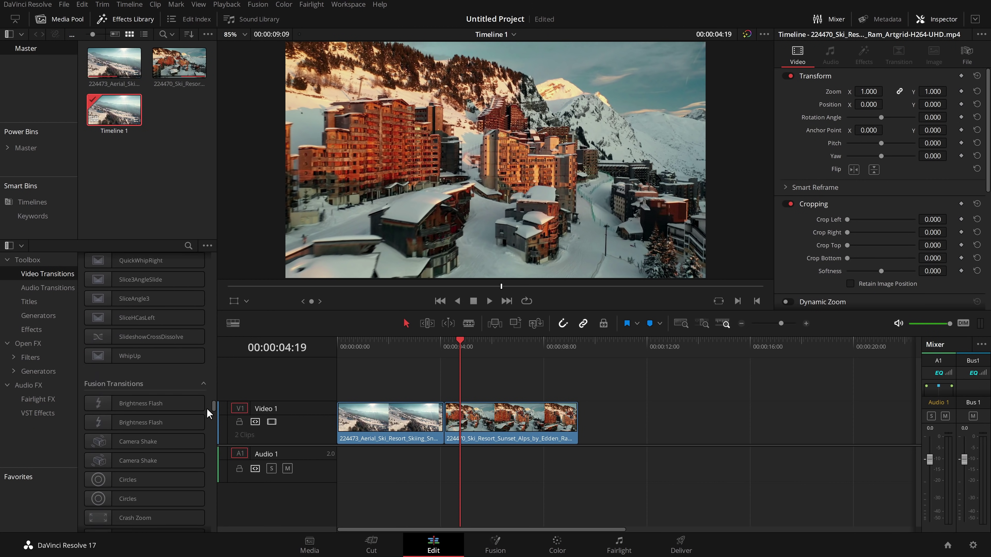
{"action": "scroll", "coordinate": [208, 414], "scroll_direction": "down", "scroll_amount": 5}
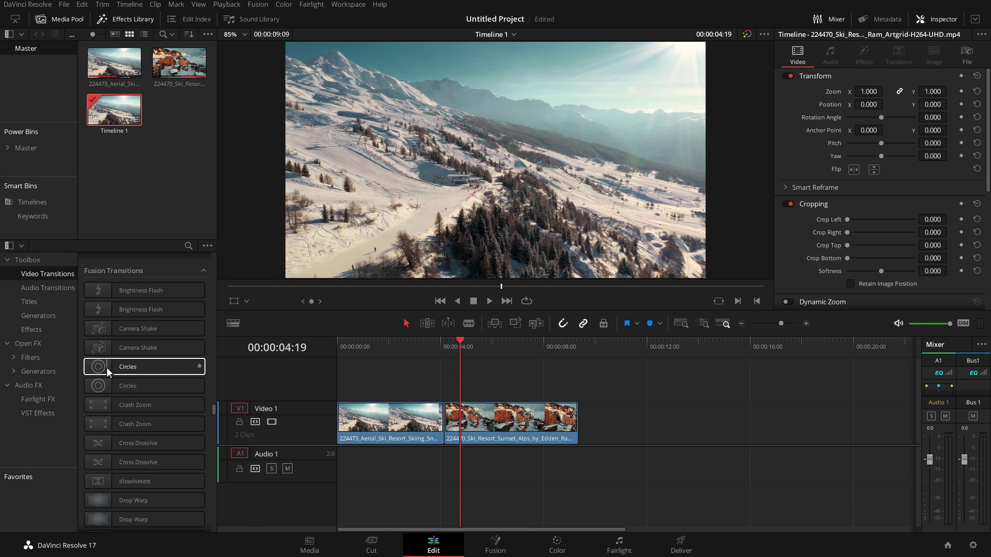
{"action": "left_click_drag", "start_coordinate": [145, 373], "coordinate": [443, 427]}
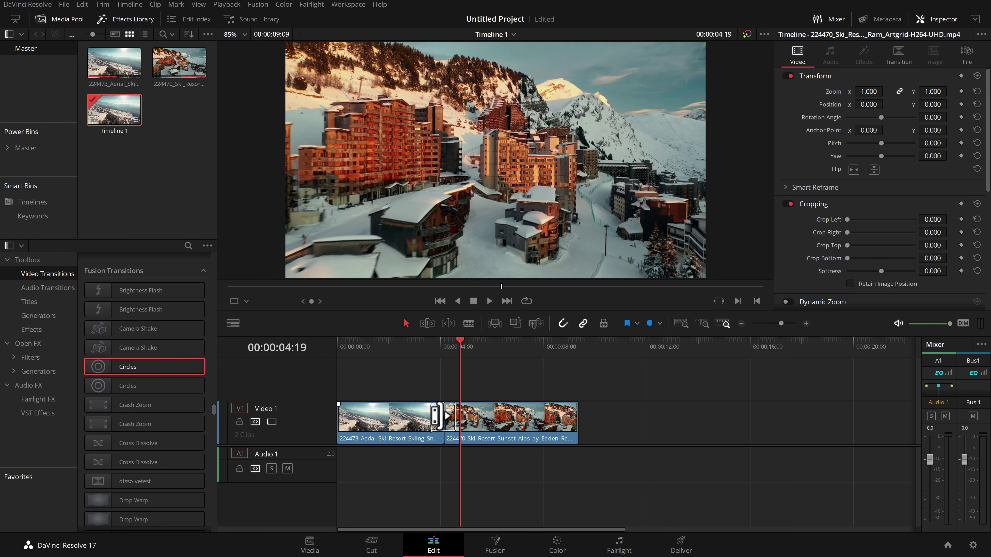
- Play back the Circles transition from just before the cut, replaying it once
{"action": "left_click", "coordinate": [434, 353]}
{"action": "key", "text": "space"}
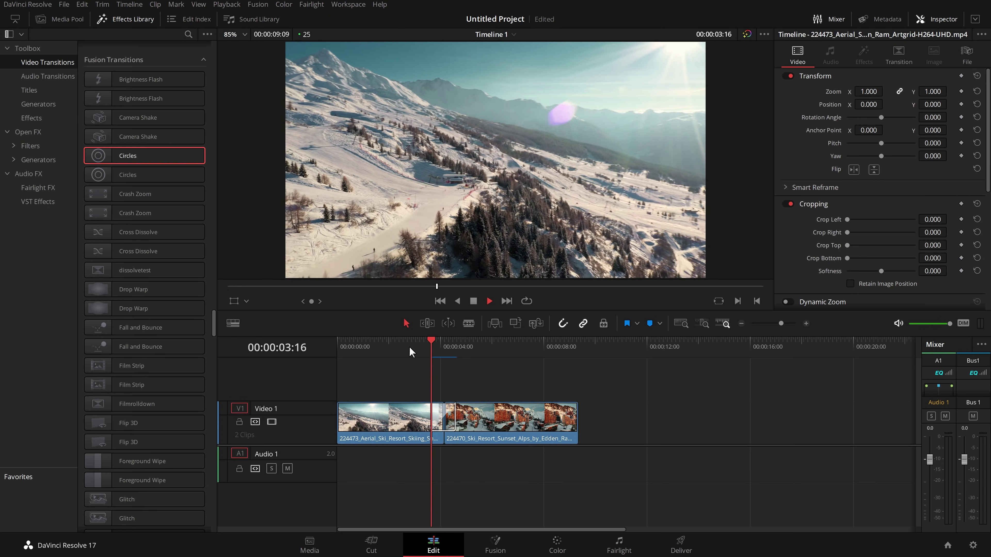
{"action": "left_click", "coordinate": [413, 349]}
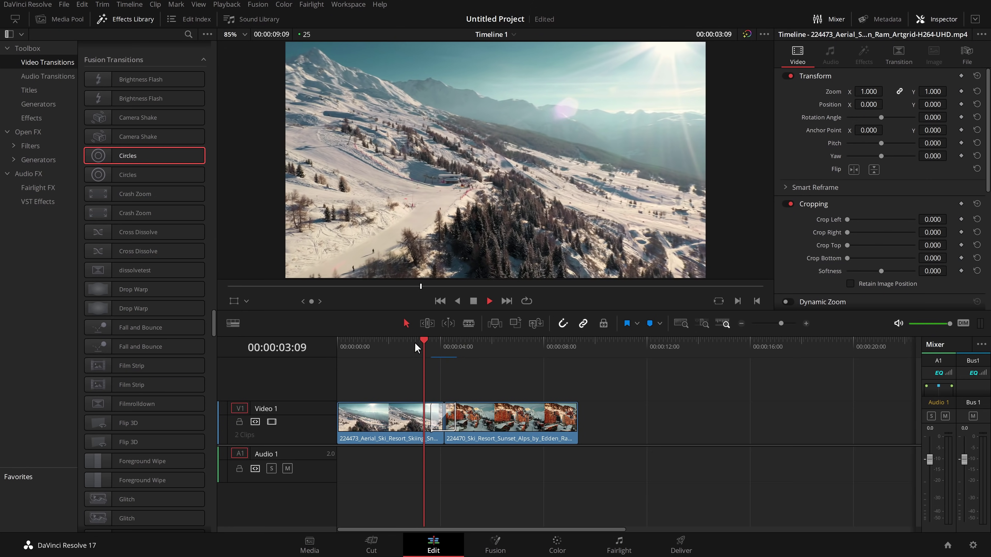
{"action": "key", "text": "space"}
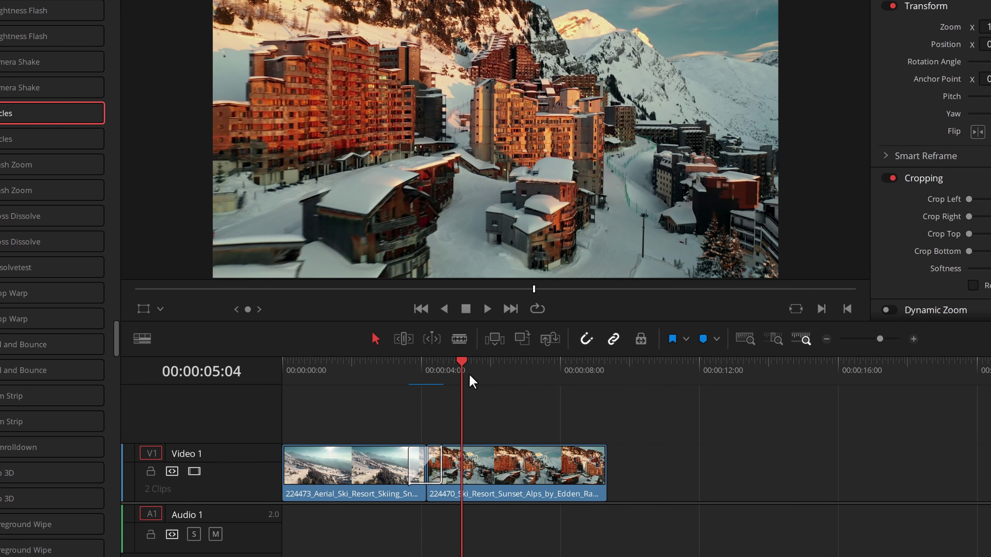
- Nest both clips and the transition into compound clip 'Circles', then blade it at 04:04
{"action": "key", "text": "Left"}
{"action": "left_click_drag", "start_coordinate": [449, 380], "coordinate": [428, 385]}
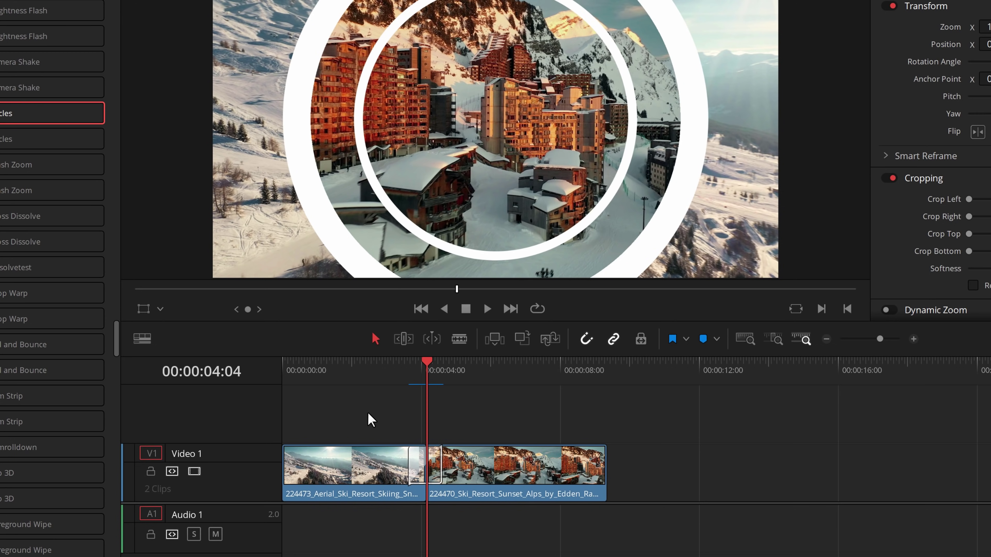
{"action": "left_click_drag", "start_coordinate": [369, 416], "coordinate": [469, 483]}
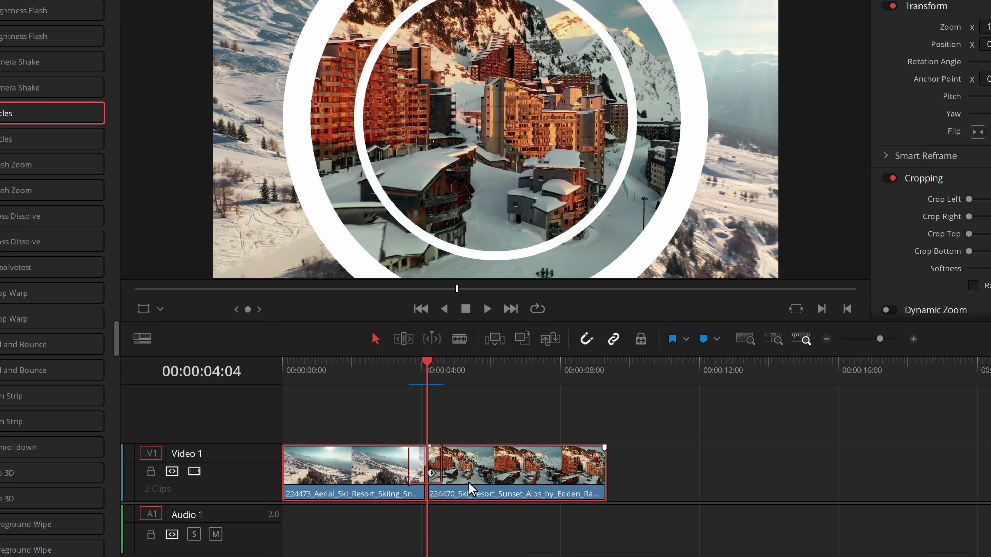
{"action": "right_click", "coordinate": [461, 467]}
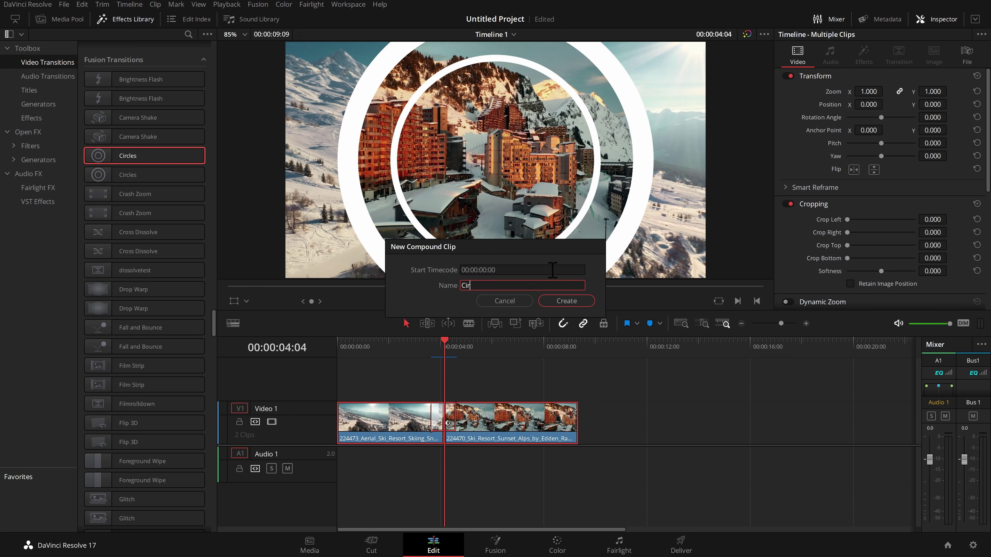
{"action": "left_click", "coordinate": [566, 301]}
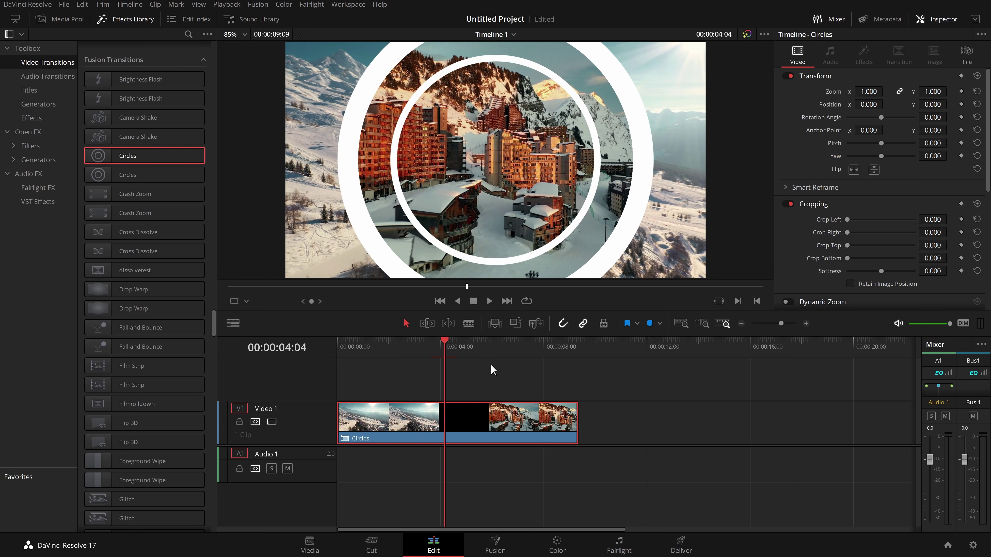
{"action": "key", "text": "ctrl+b"}
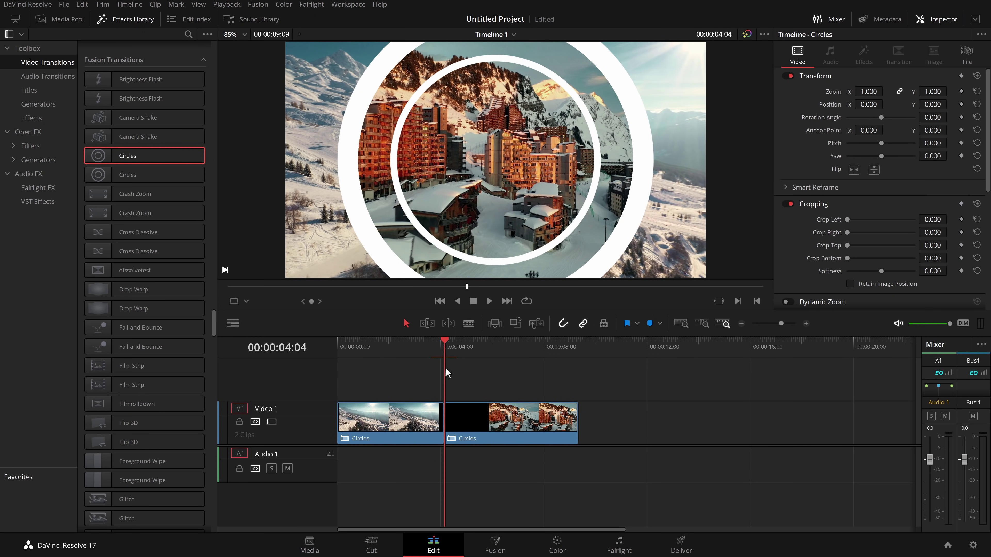
{"action": "left_click", "coordinate": [467, 355]}
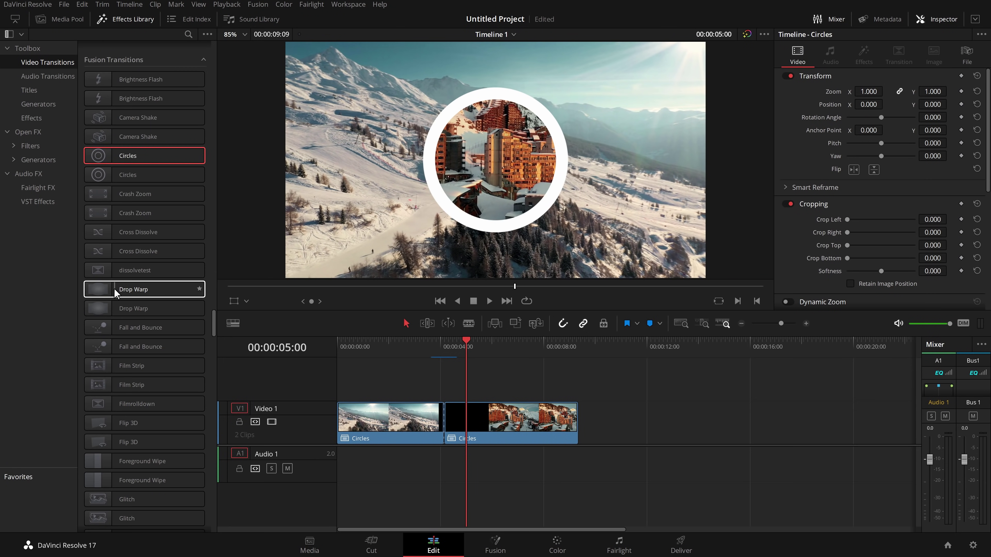
- Drop Warp on the cut between the Circles parts, then preview the stacked transition twice
{"action": "left_click_drag", "start_coordinate": [115, 291], "coordinate": [452, 425]}
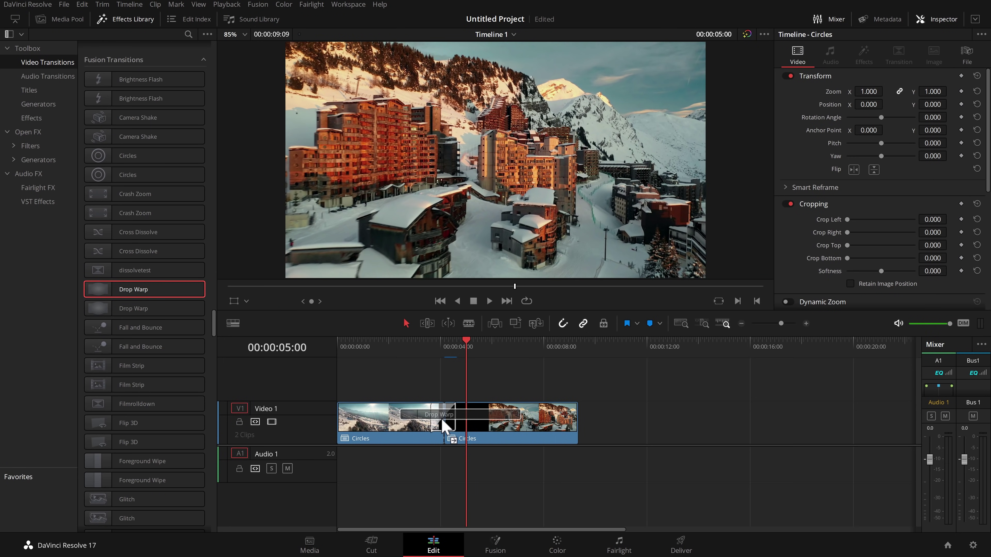
{"action": "left_click", "coordinate": [443, 358]}
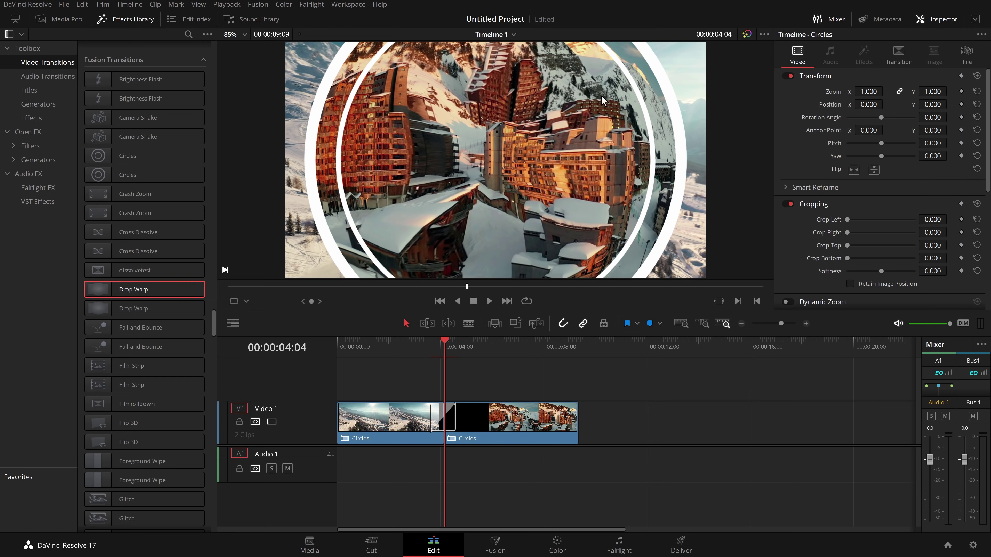
{"action": "left_click_drag", "start_coordinate": [439, 355], "coordinate": [406, 358]}
{"action": "key", "text": "space"}
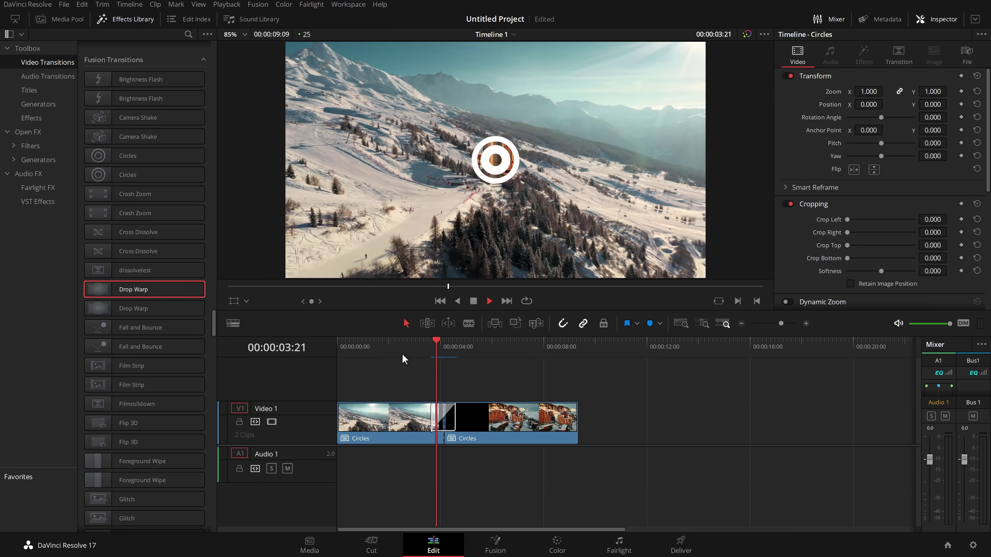
{"action": "left_click", "coordinate": [424, 356]}
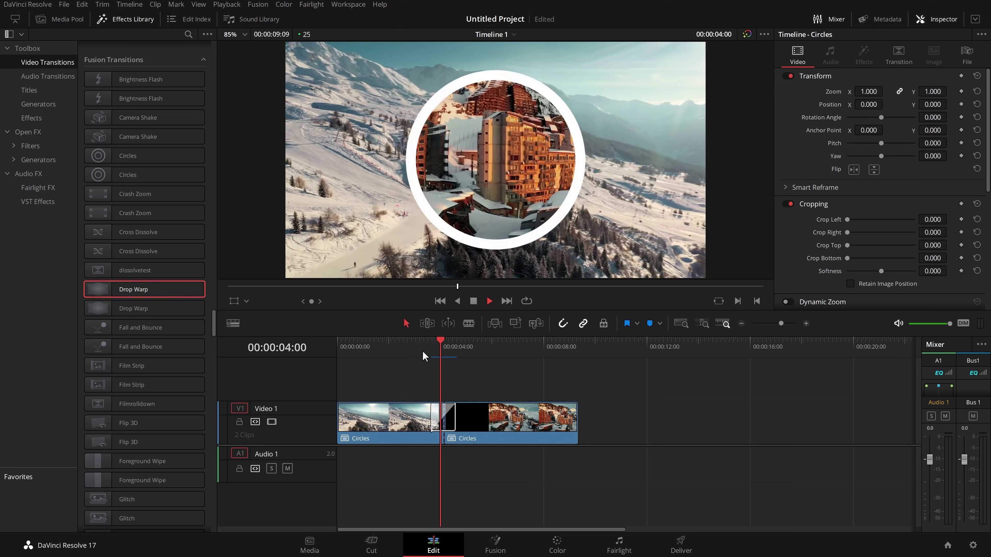
{"action": "left_click", "coordinate": [418, 355]}
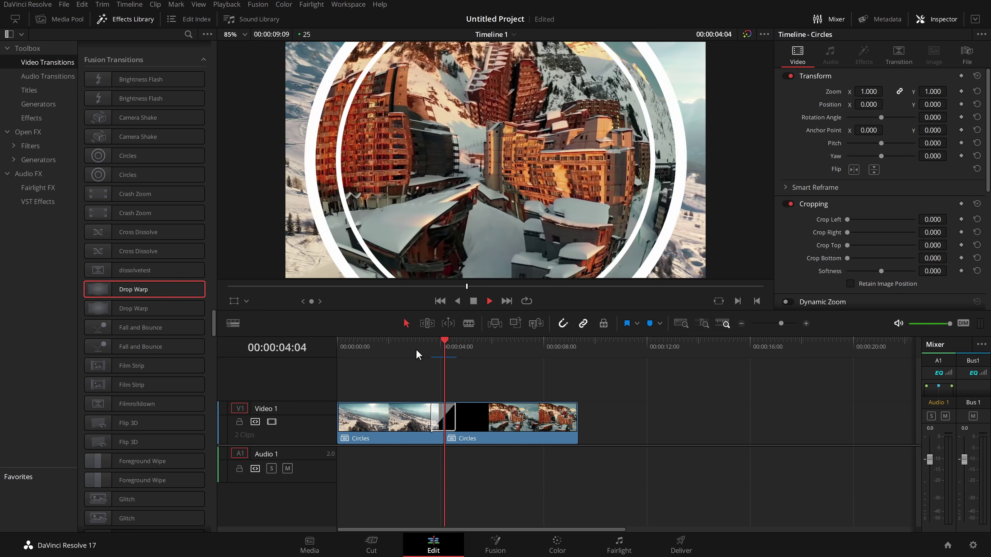
{"action": "key", "text": "space"}
- Nest both Circles clip parts into a new compound clip named 'Warp'
{"action": "left_click_drag", "start_coordinate": [459, 354], "coordinate": [444, 355]}
{"action": "left_click_drag", "start_coordinate": [449, 403], "coordinate": [479, 446]}
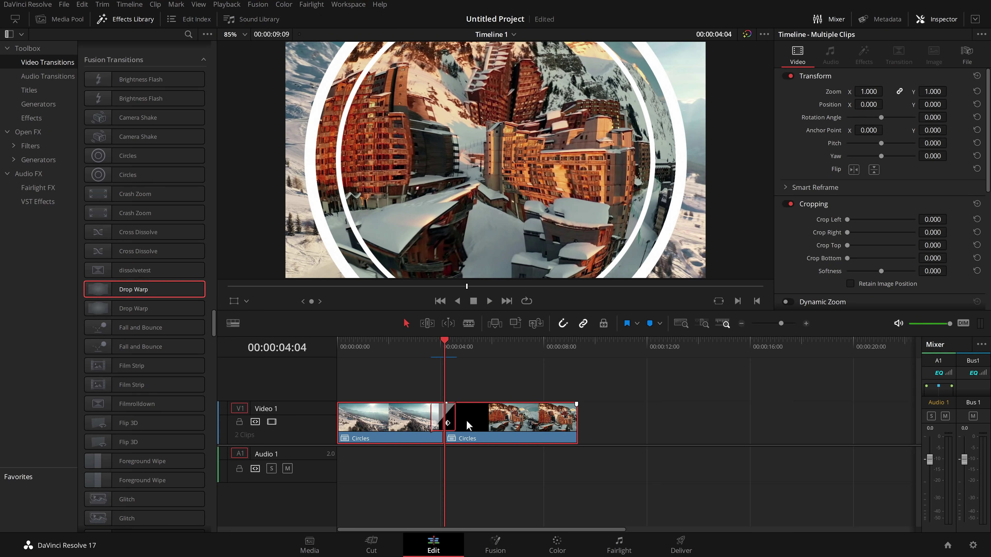
{"action": "right_click", "coordinate": [468, 424]}
{"action": "left_click", "coordinate": [523, 120]}
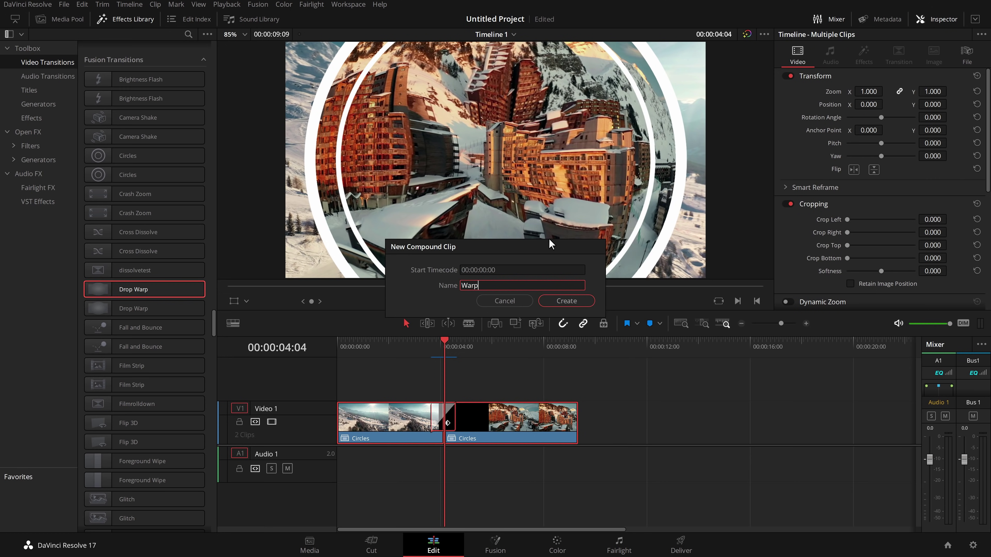
{"action": "left_click", "coordinate": [580, 304]}
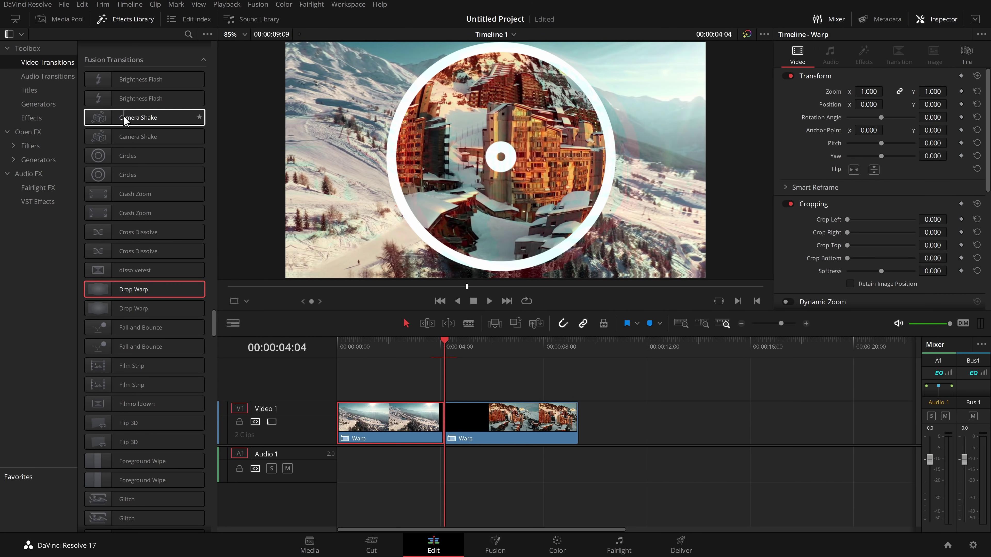
- Add the Camera Shake transition on the Warp clip's cut and play it back
{"action": "left_click_drag", "start_coordinate": [125, 122], "coordinate": [443, 402]}
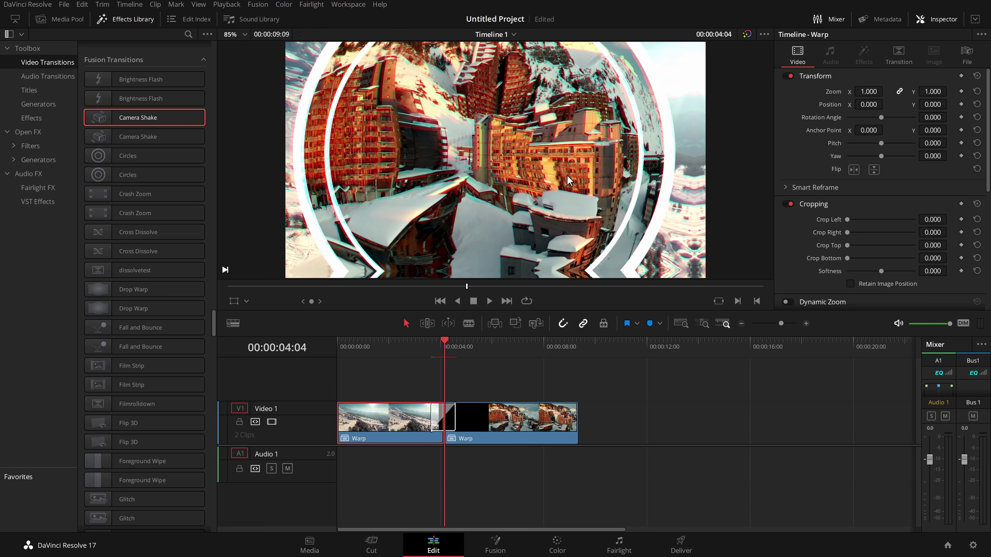
{"action": "left_click", "coordinate": [416, 351]}
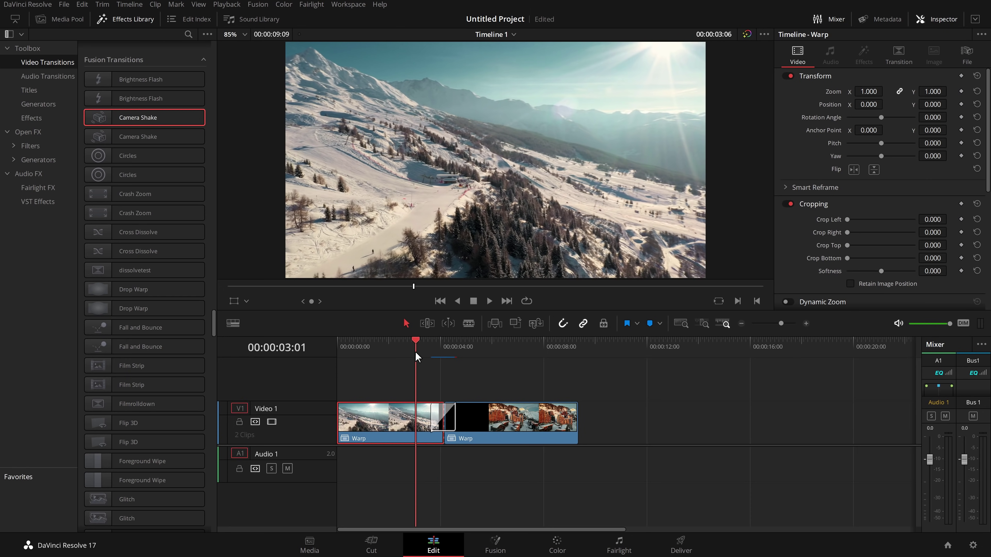
{"action": "key", "text": "space"}
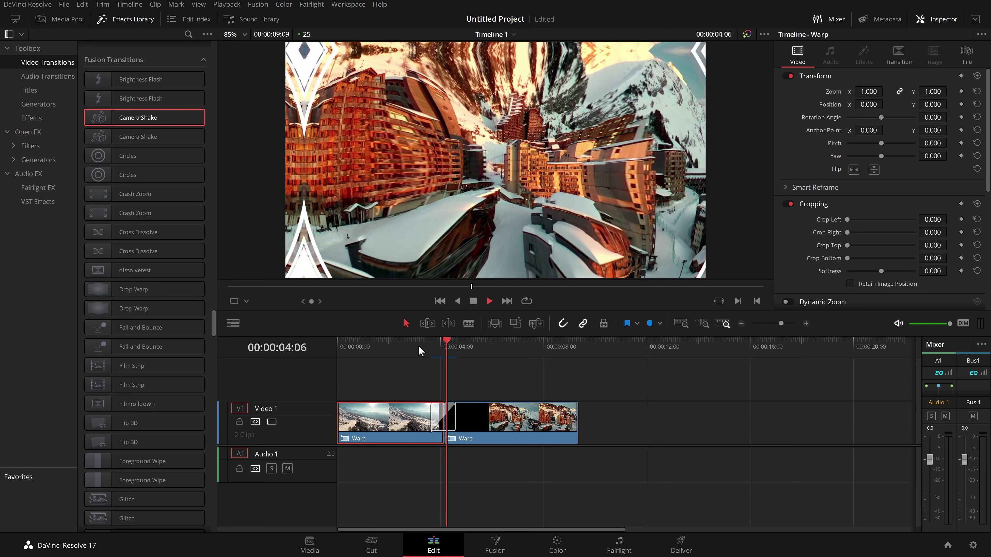
{"action": "key", "text": "space"}
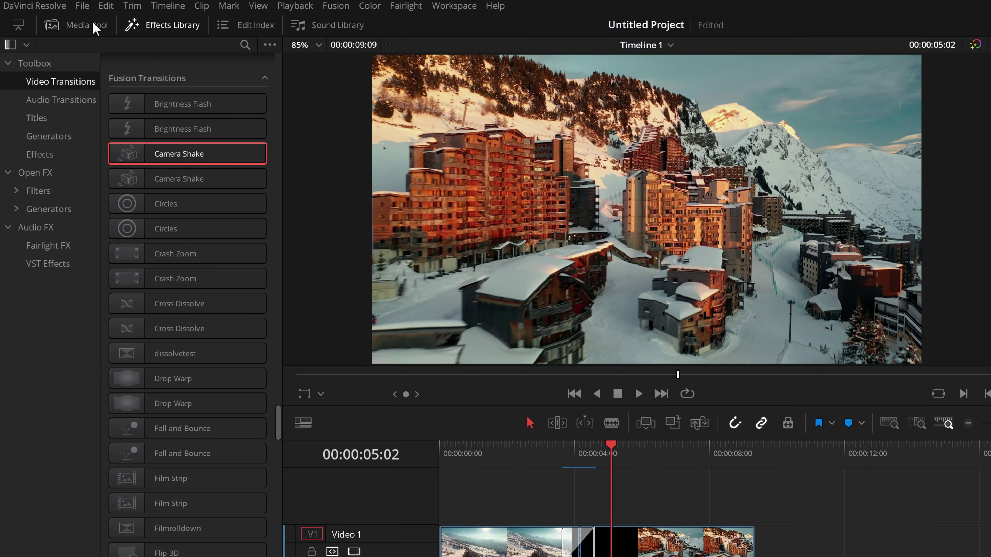
- Show the Media Pool, deselect Timeline 1 and select the Circles compound clip
{"action": "left_click", "coordinate": [94, 27]}
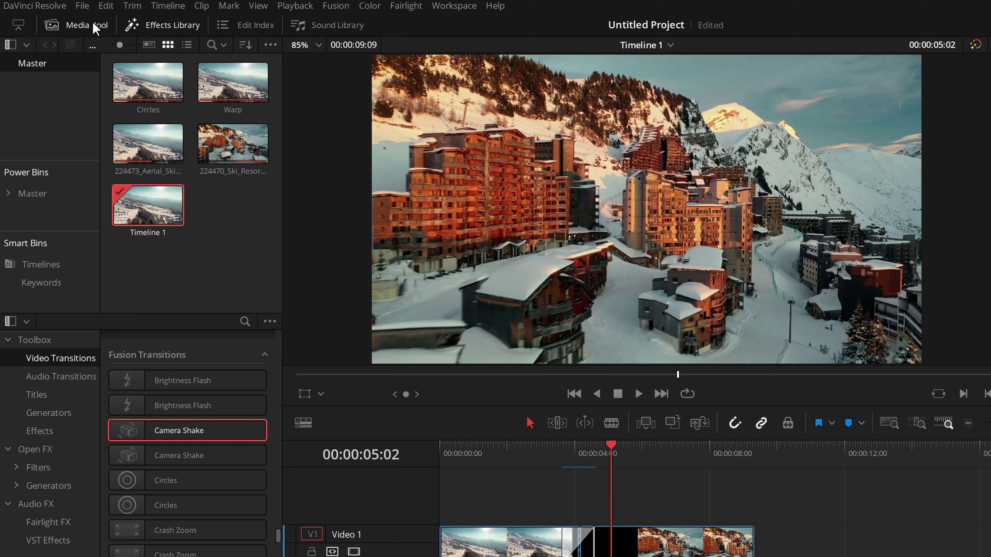
{"action": "left_click", "coordinate": [229, 261]}
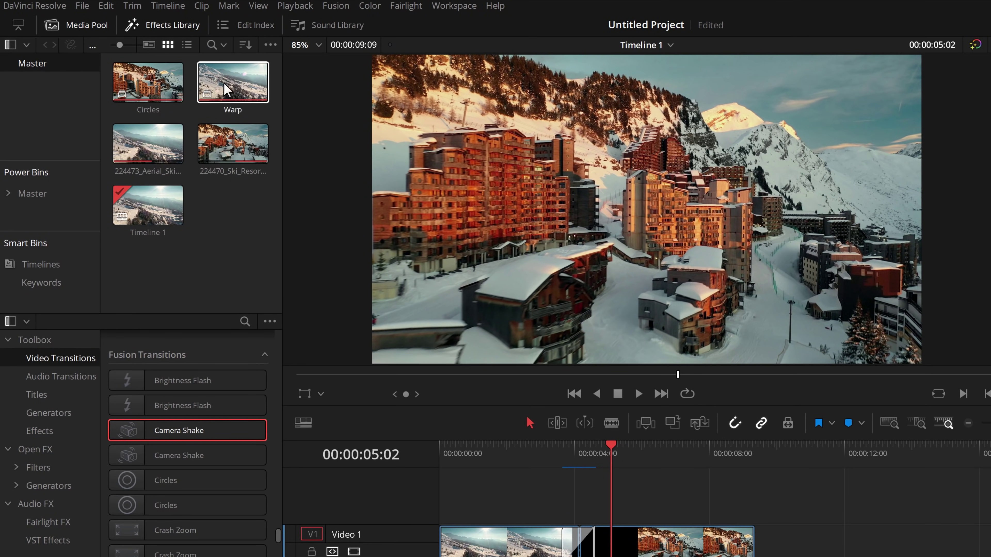
{"action": "left_click", "coordinate": [151, 85]}
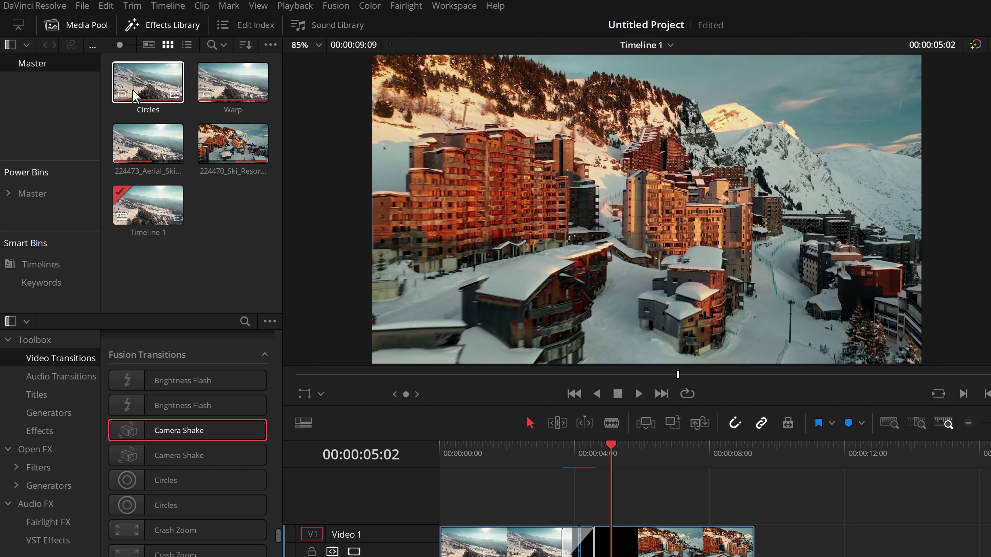
- Open the Circles compound clip in the timeline and lengthen its Circles transition
{"action": "right_click", "coordinate": [145, 79]}
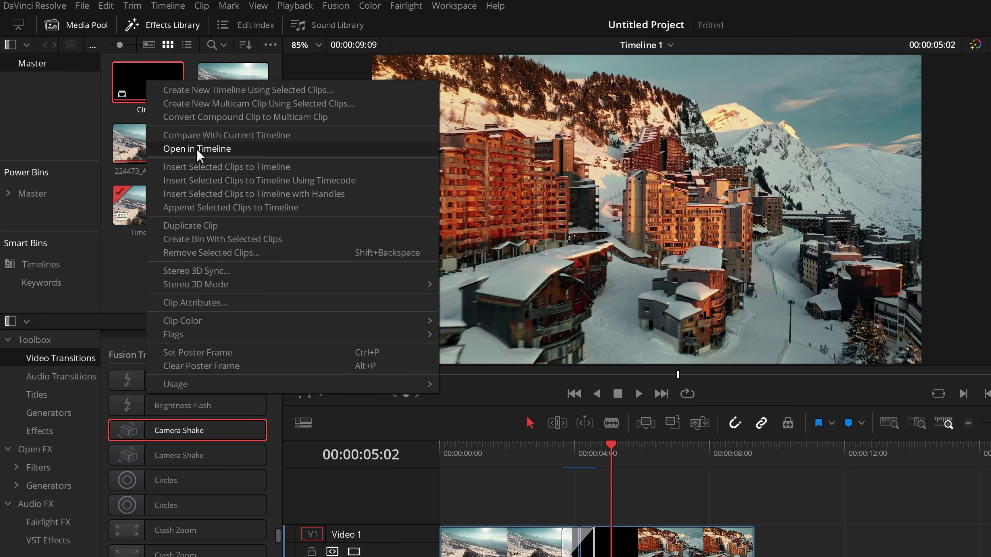
{"action": "left_click", "coordinate": [219, 150]}
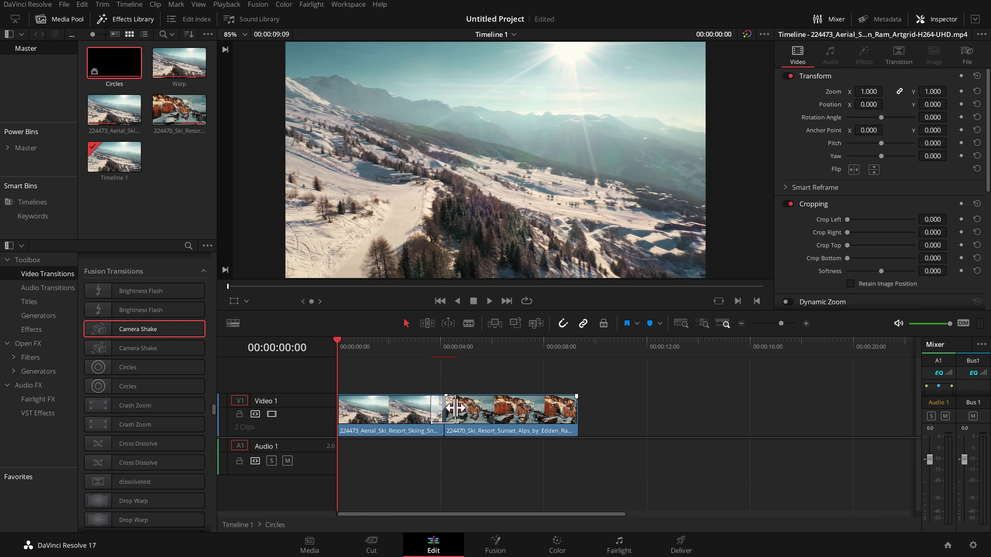
{"action": "left_click", "coordinate": [448, 410]}
{"action": "left_click", "coordinate": [444, 363]}
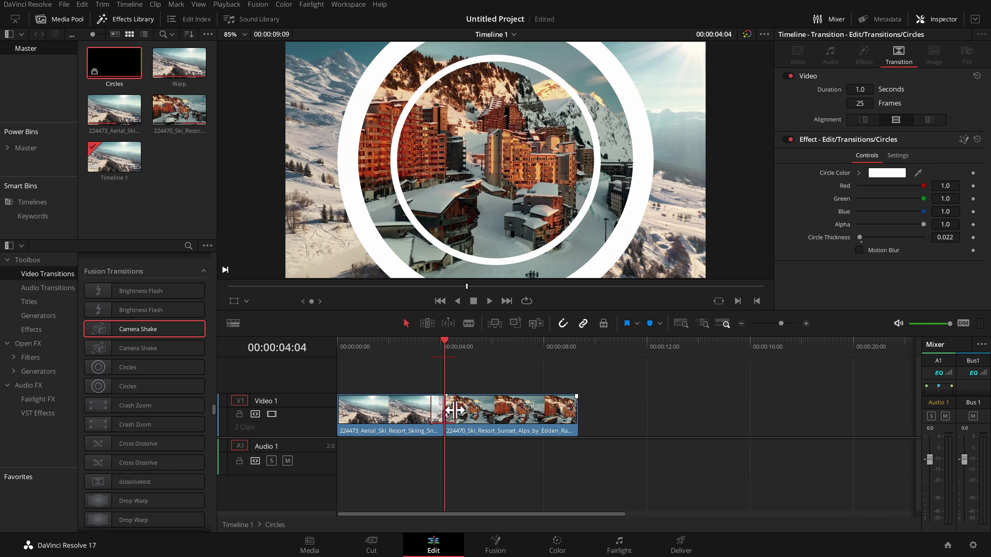
{"action": "mouse_move", "coordinate": [456, 414]}
{"action": "left_mouse_down"}
{"action": "mouse_move", "coordinate": [506, 418]}
{"action": "mouse_move", "coordinate": [455, 417]}
{"action": "mouse_move", "coordinate": [456, 407]}
{"action": "left_mouse_up"}
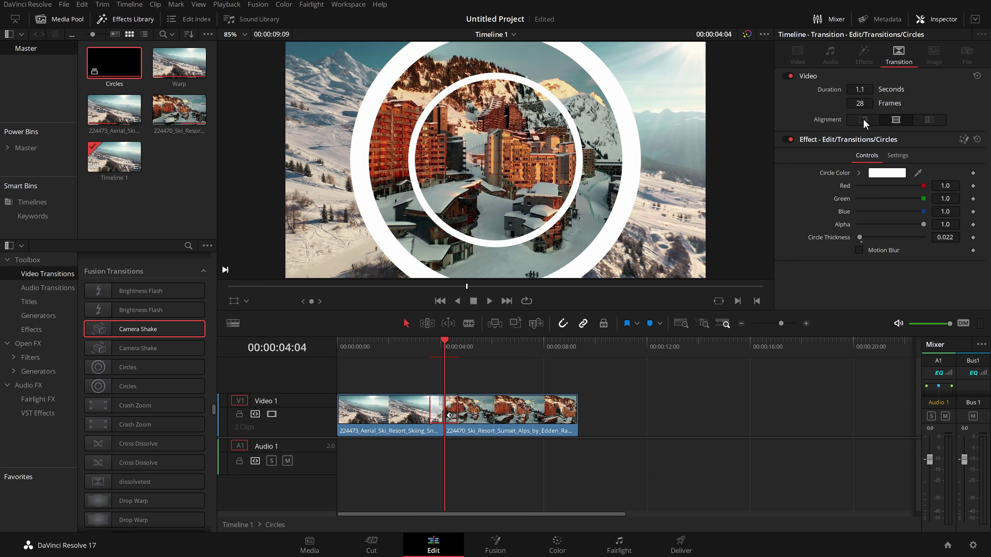
- Set the circle colour's Red and Blue to 0 so the rings turn green
{"action": "left_click_drag", "start_coordinate": [923, 185], "coordinate": [844, 191]}
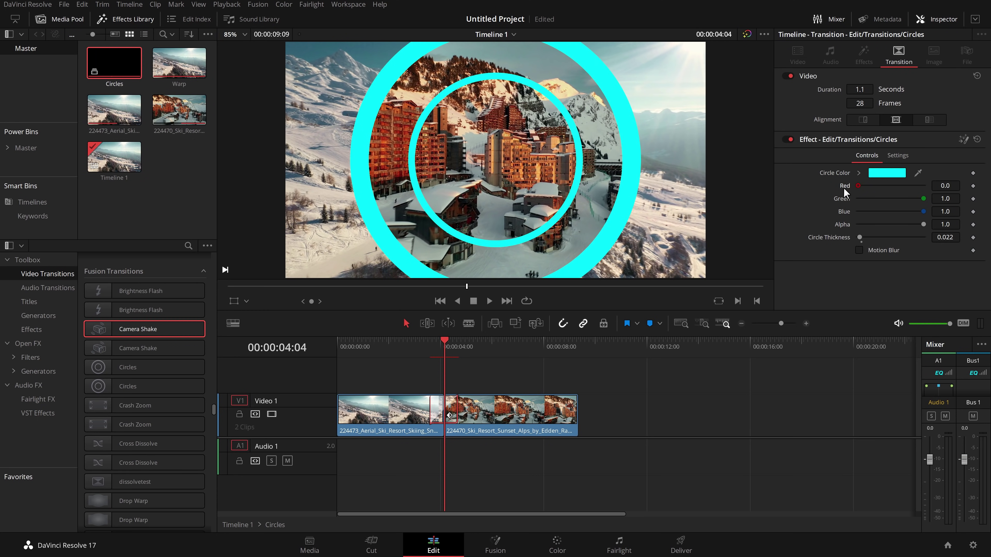
{"action": "left_click_drag", "start_coordinate": [924, 211], "coordinate": [839, 218]}
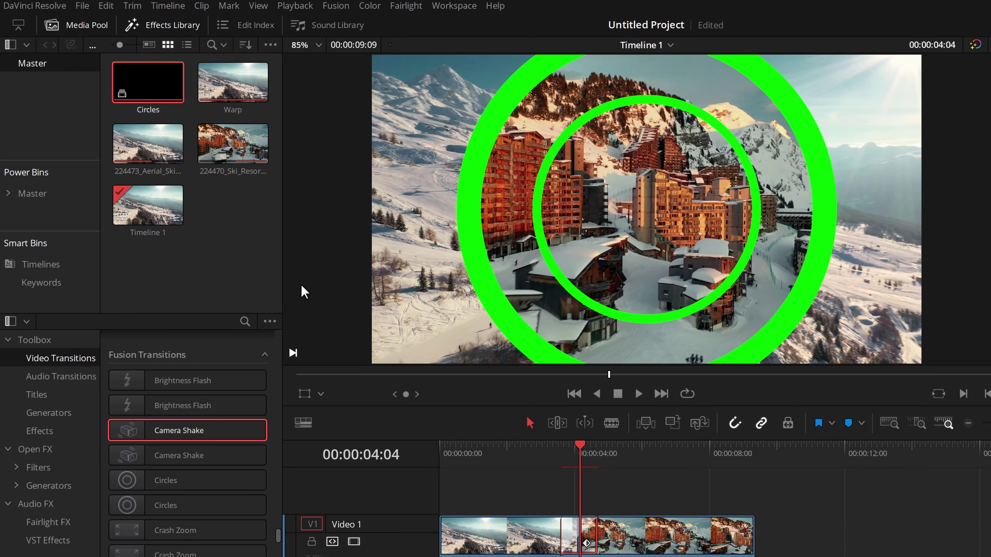
{"action": "left_click", "coordinate": [140, 183]}
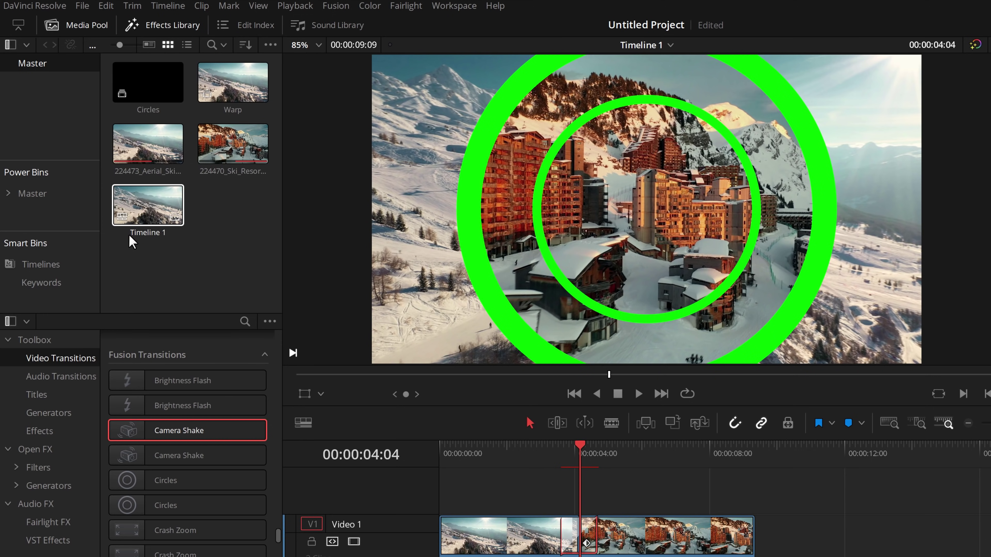
- Reopen Timeline 1 and move the playhead back to 00:00:04:04 on the transition
{"action": "left_click", "coordinate": [145, 235]}
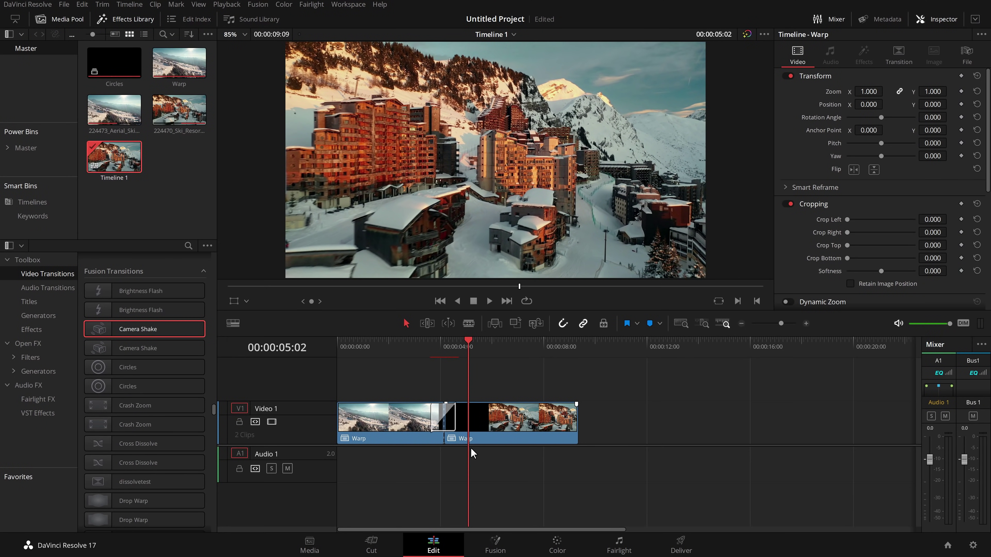
{"action": "left_click_drag", "start_coordinate": [464, 347], "coordinate": [445, 352]}
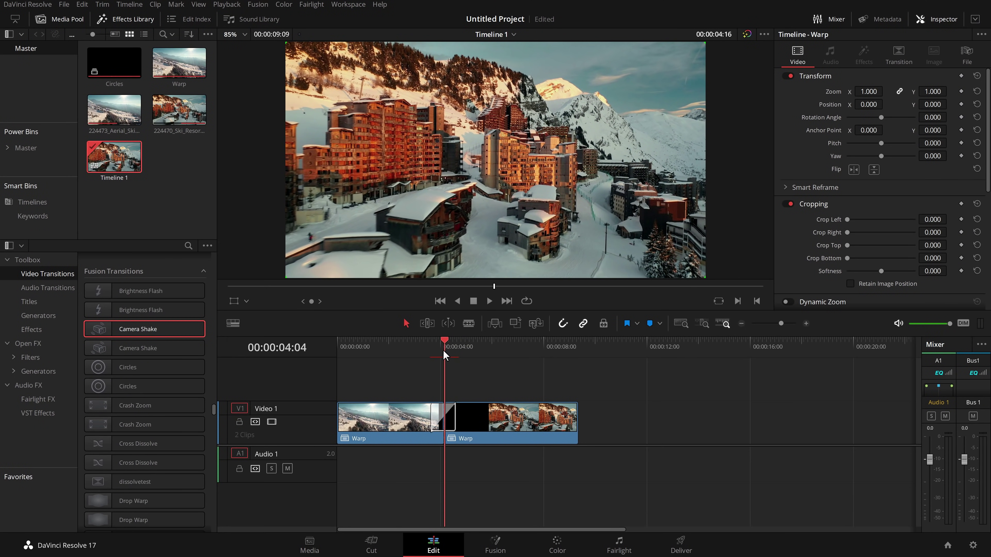